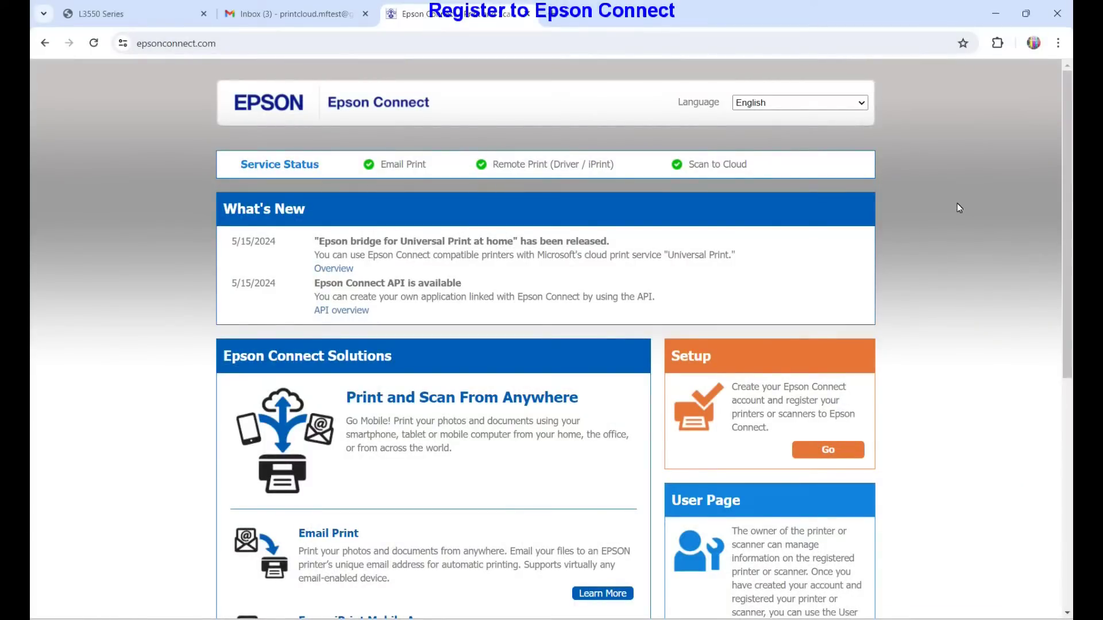
pyautogui.scroll(-3, 957, 207)
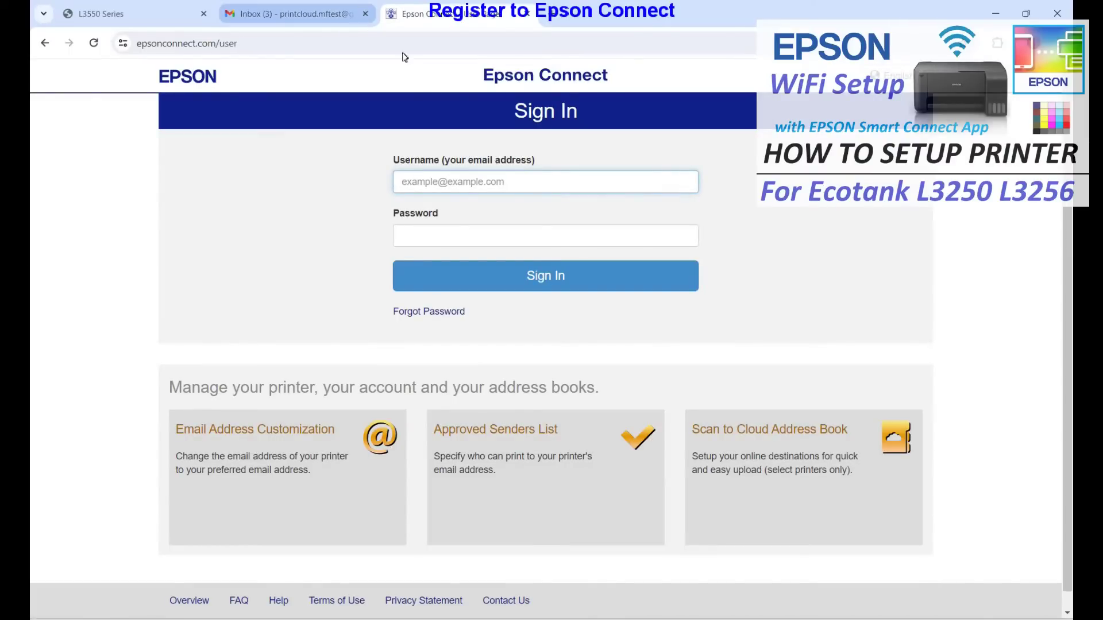
pyautogui.click(45, 42)
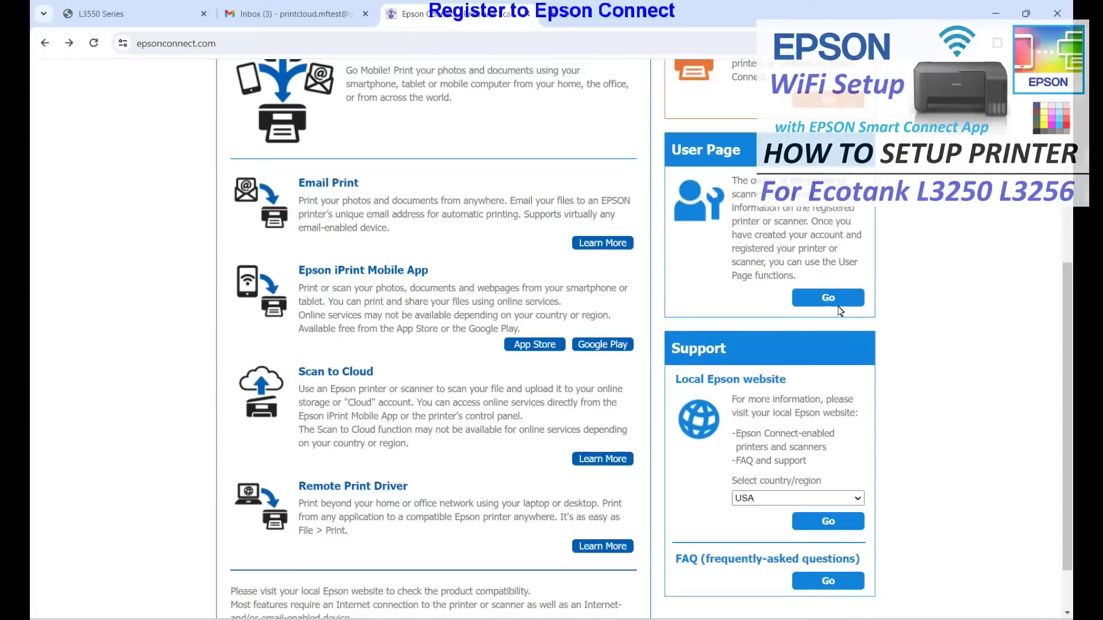
pyautogui.scroll(2, 827, 296)
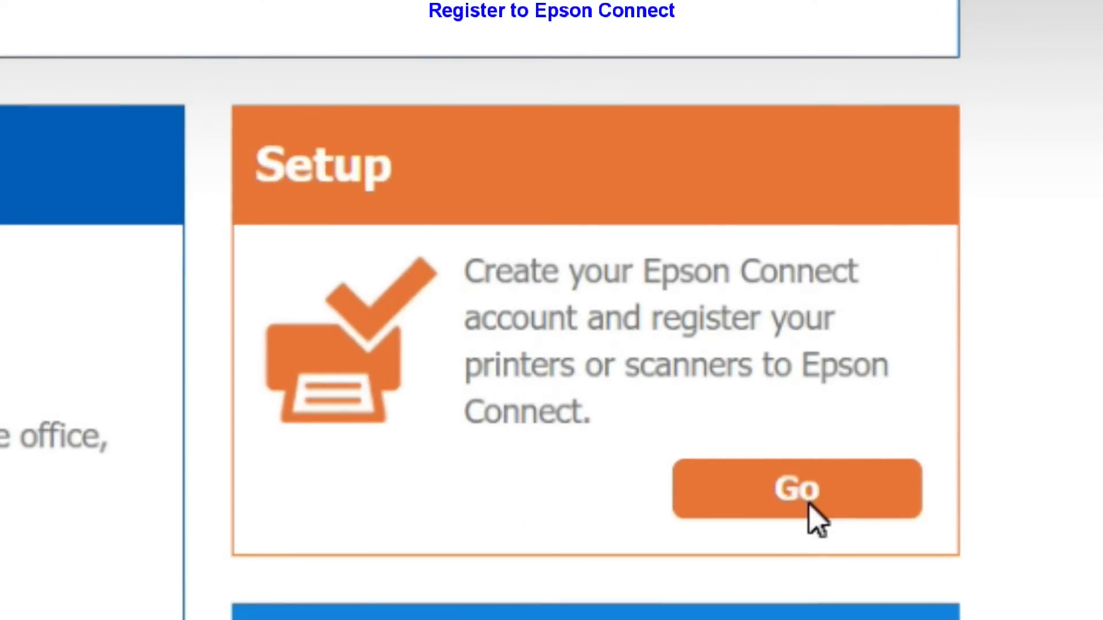
# Step: Download EpsonConnect147_e.exe from the support.epson.net/ecsetup guide and run it past the security warning
pyautogui.click(809, 504)
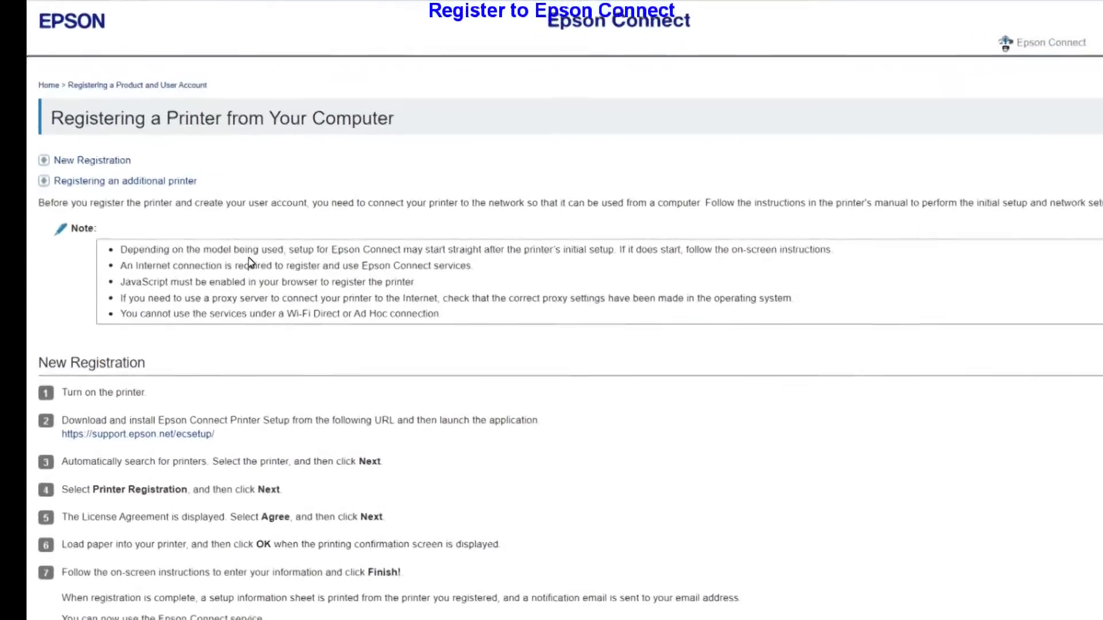
pyautogui.scroll(-2, 275, 285)
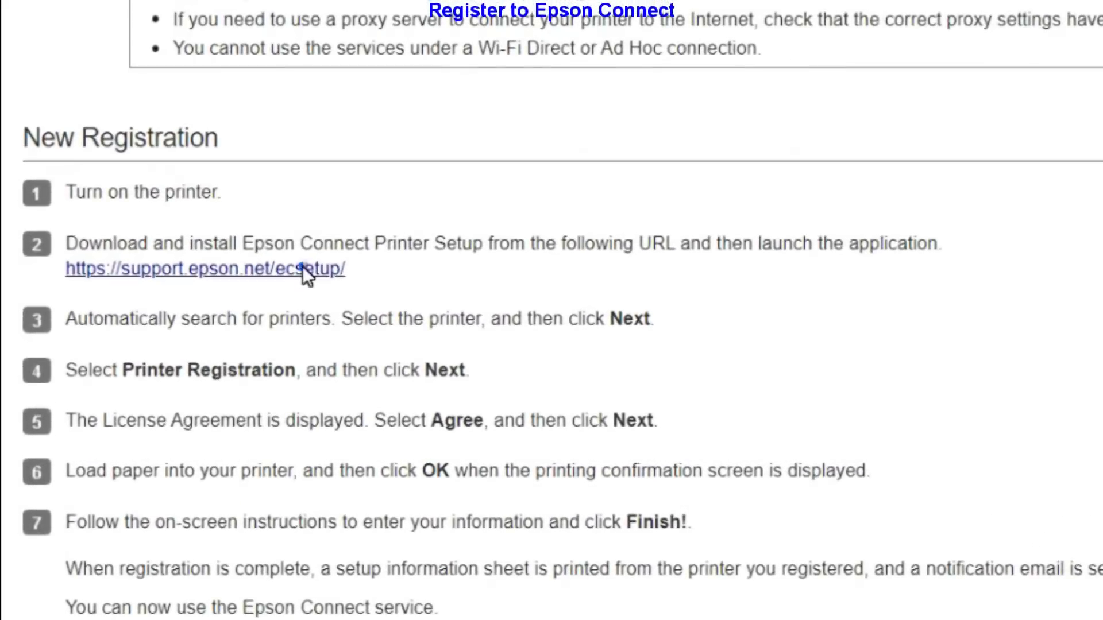
pyautogui.click(303, 267)
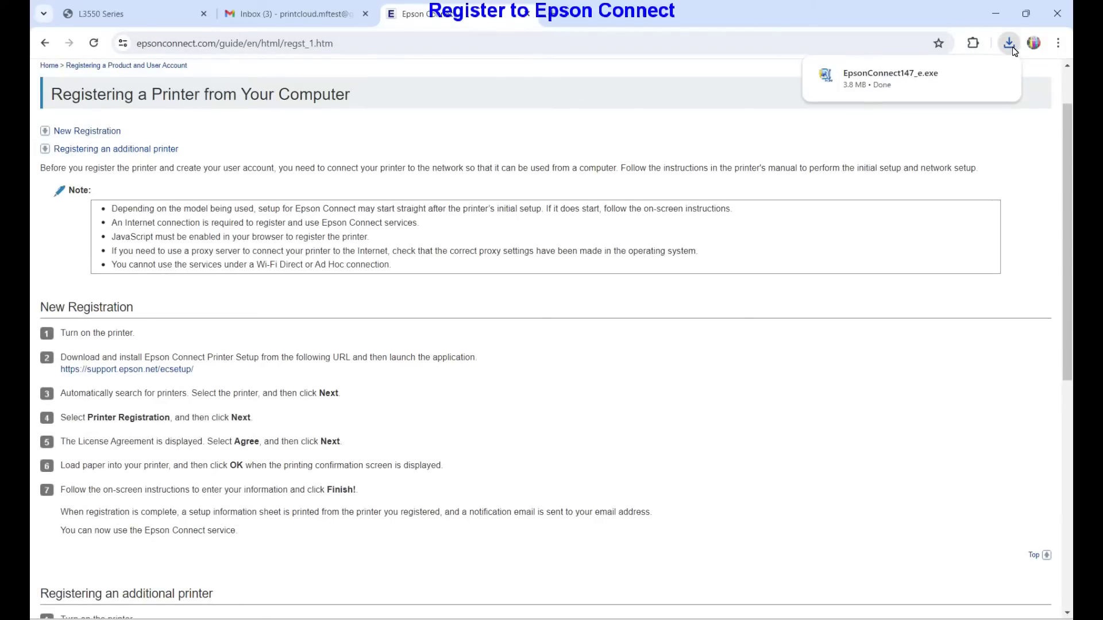
pyautogui.moveTo(911, 79)
pyautogui.click(929, 79)
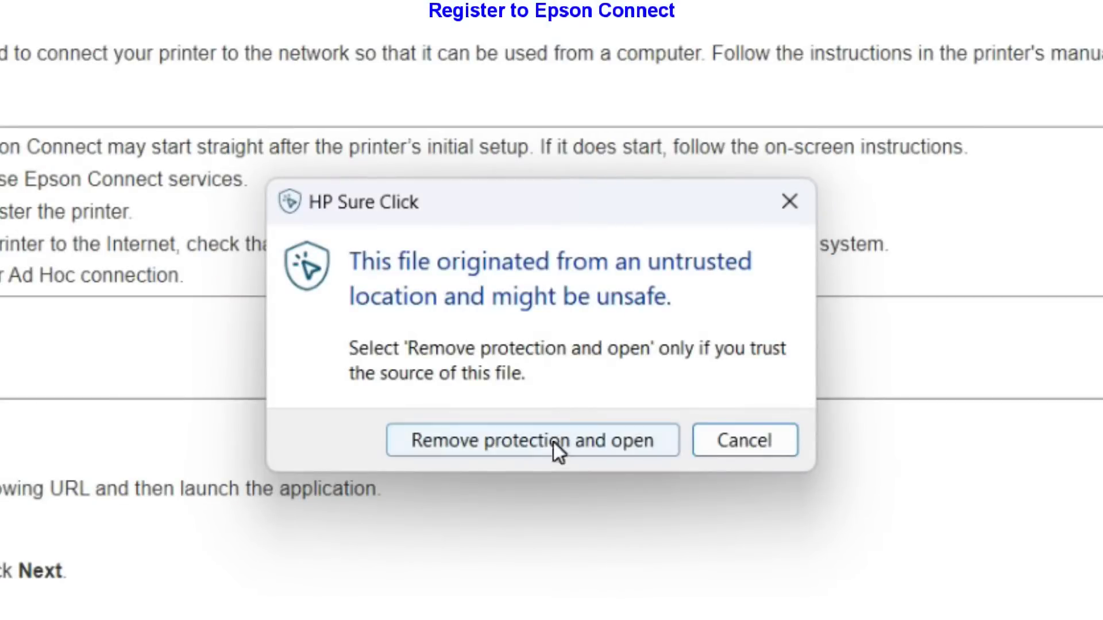
pyautogui.click(552, 445)
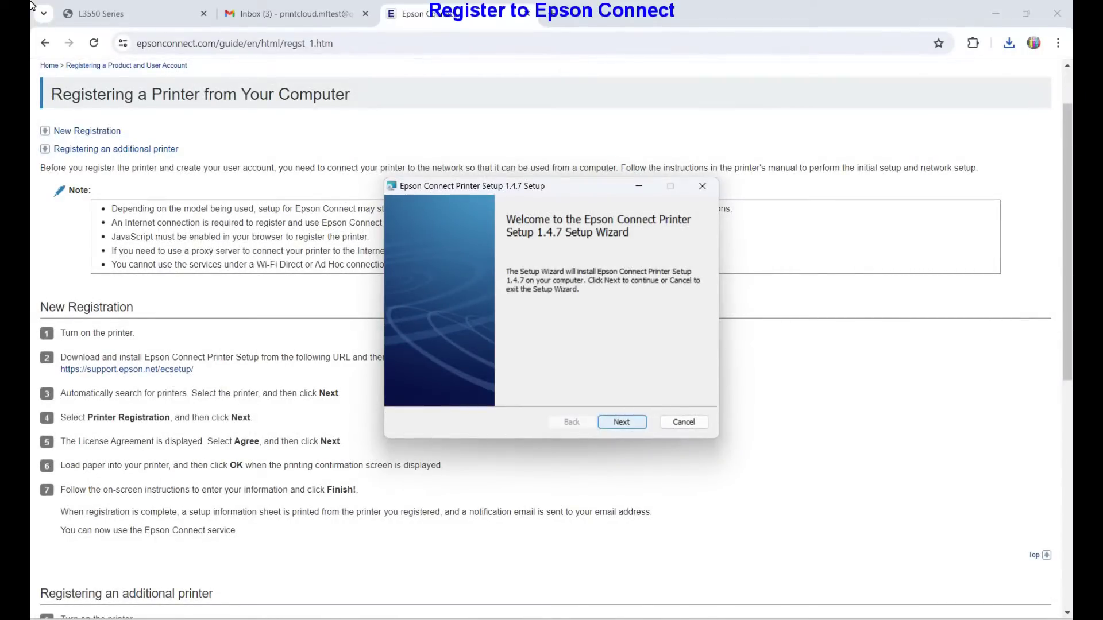
# Step: Install Epson Connect Printer Setup 1.4.7, accepting the license, and launch it when finished
pyautogui.press('Return')
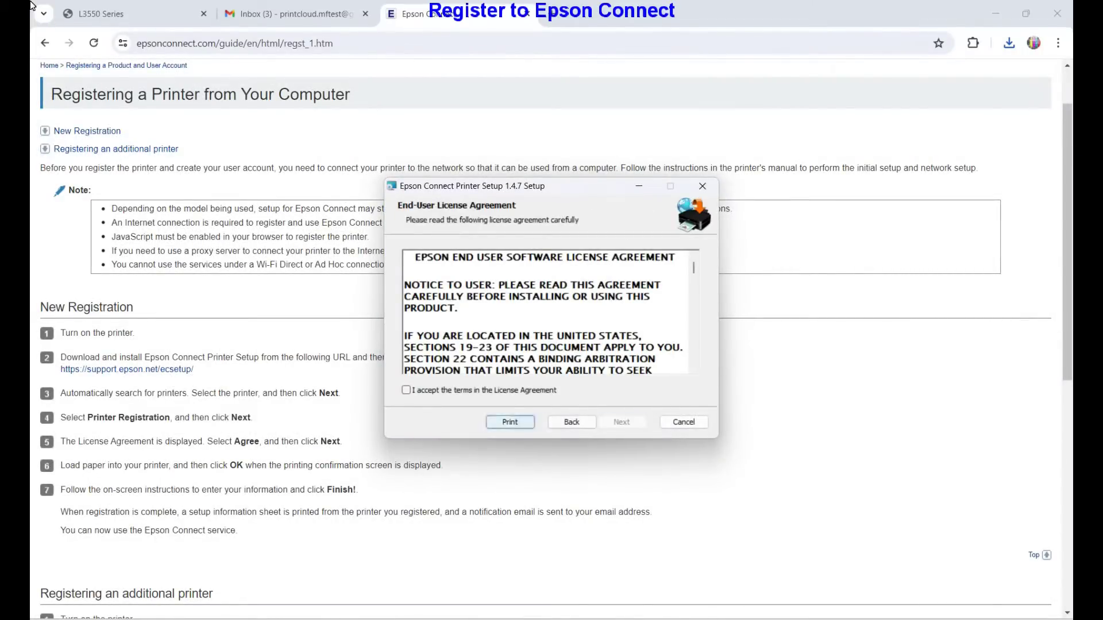
pyautogui.press('Return')
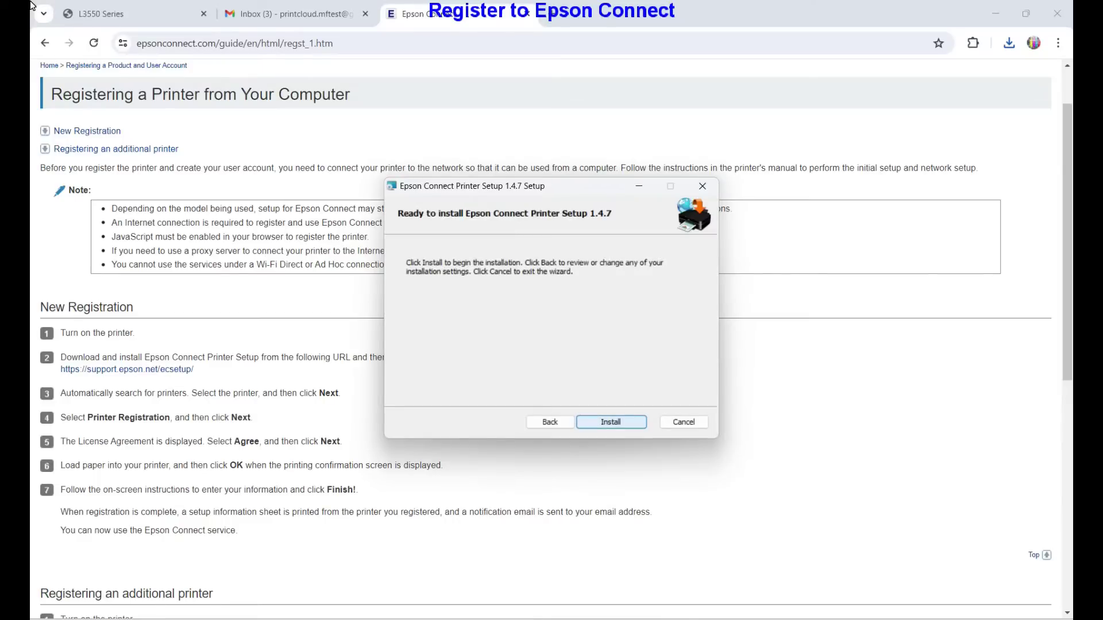
pyautogui.press('Return')
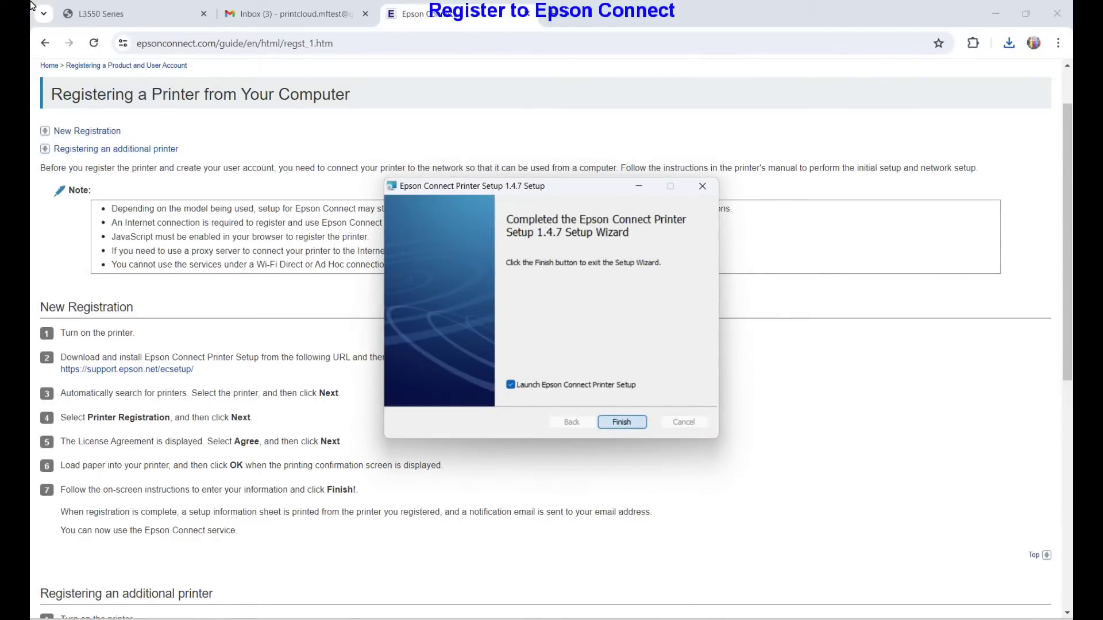
pyautogui.press('Return')
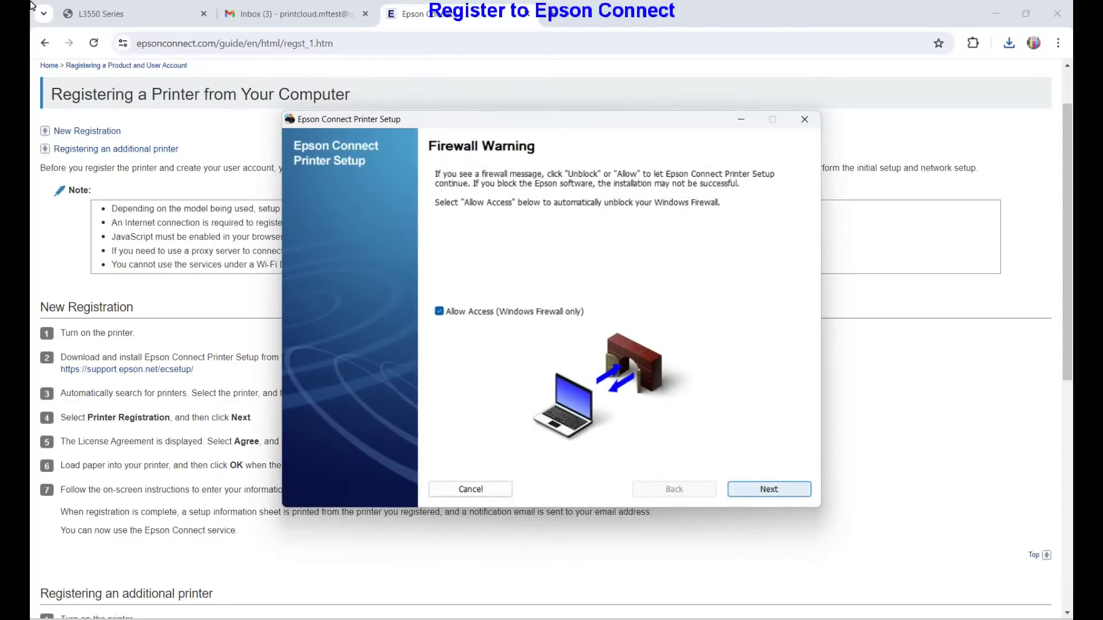
# Step: Allow firewall access, choose the L3550 Series for Printer Registration, and submit the administrator password
pyautogui.press('Return')
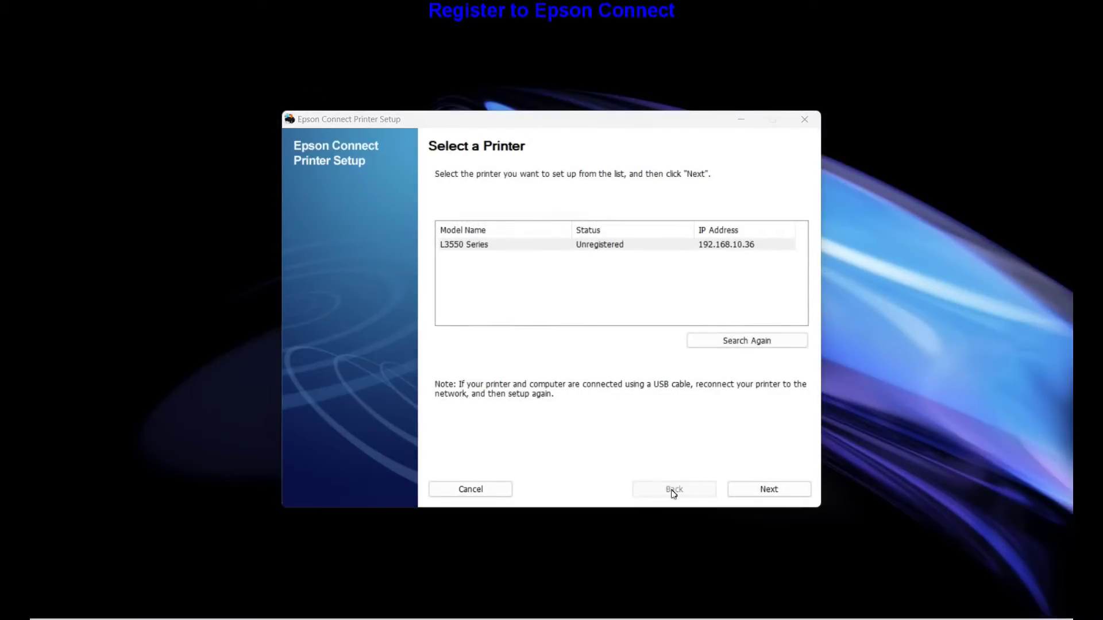
pyautogui.click(762, 490)
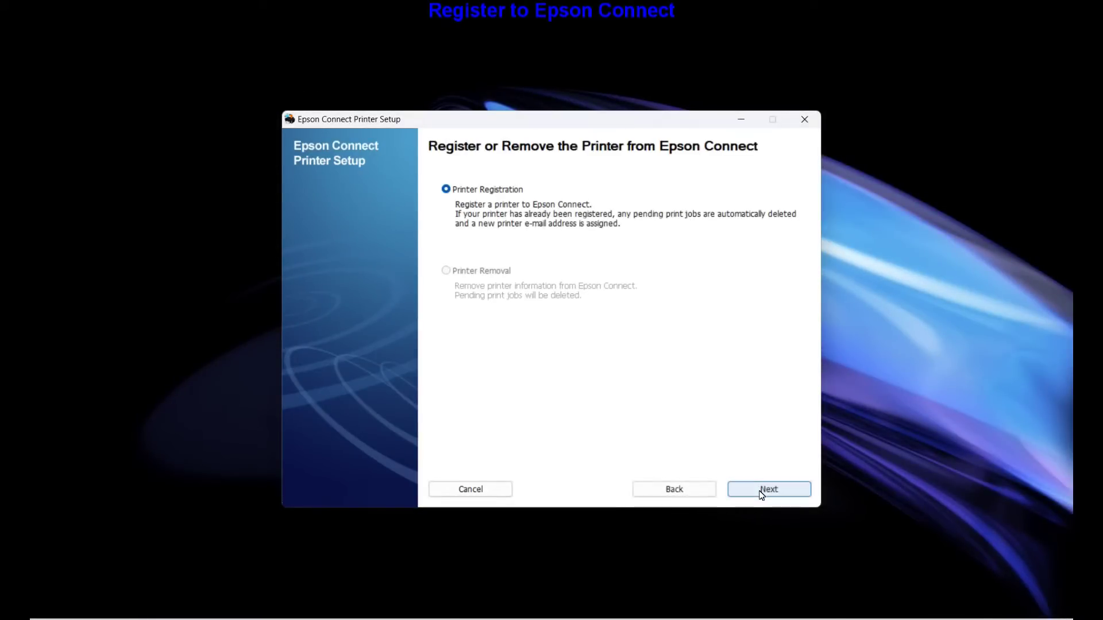
pyautogui.click(760, 489)
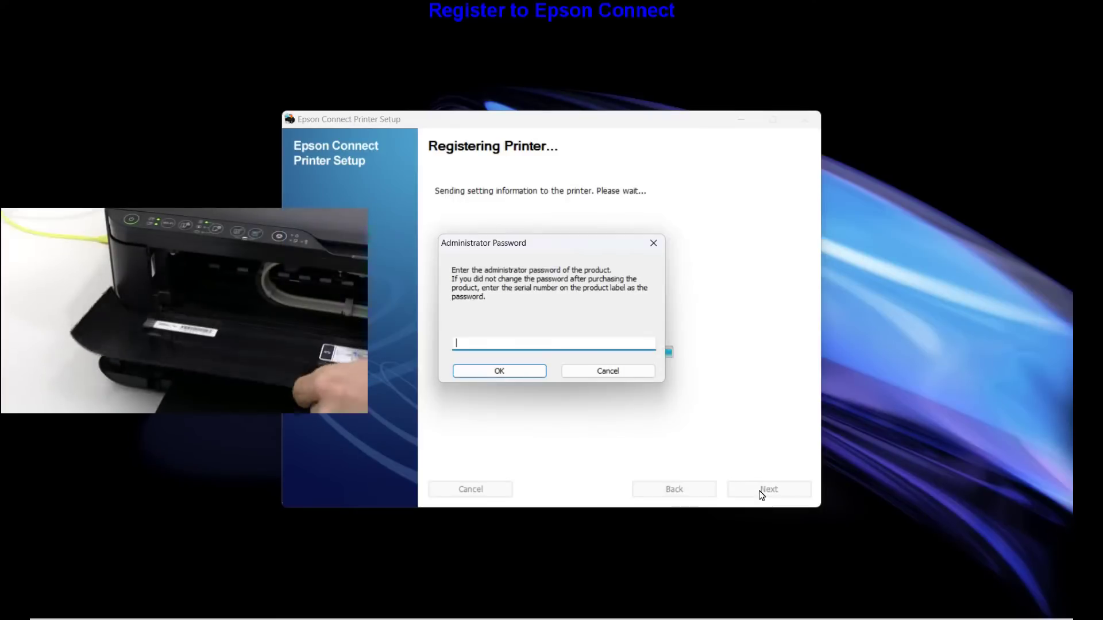
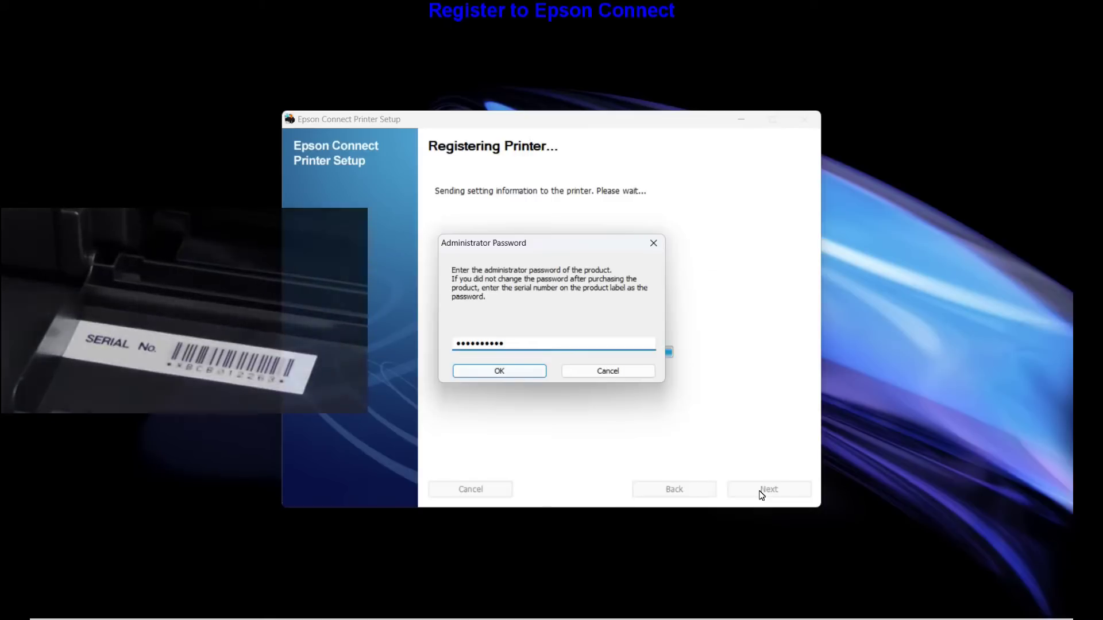
pyautogui.press('Return')
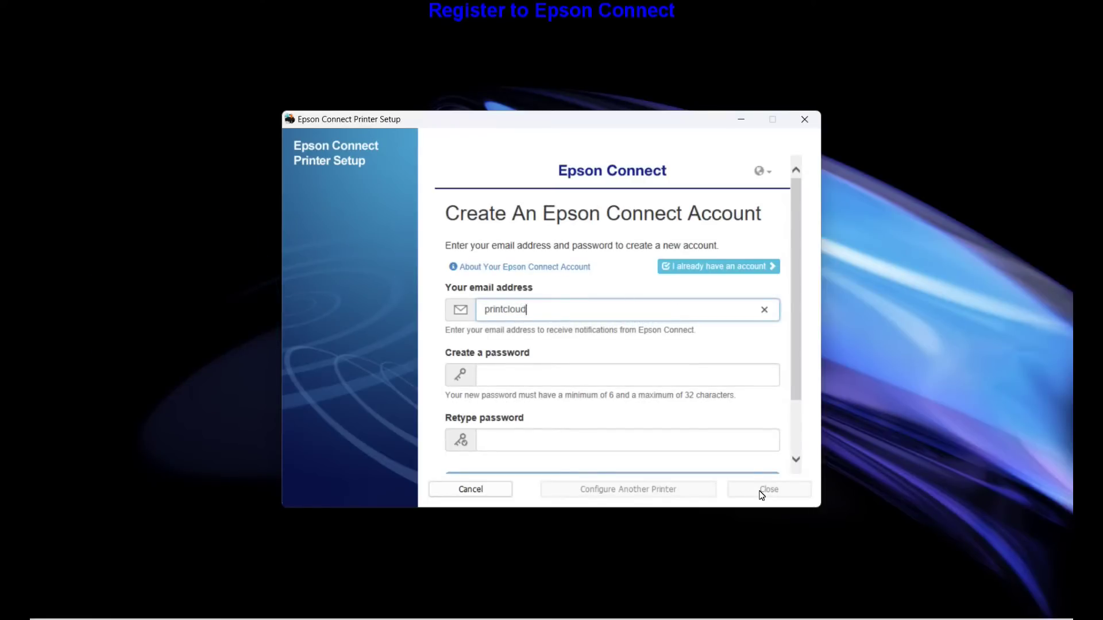
# Step: Fill in the account password fields and submit the form to activate Epson Connect
pyautogui.press('Tab')
pyautogui.write('*********')
pyautogui.press('Tab')
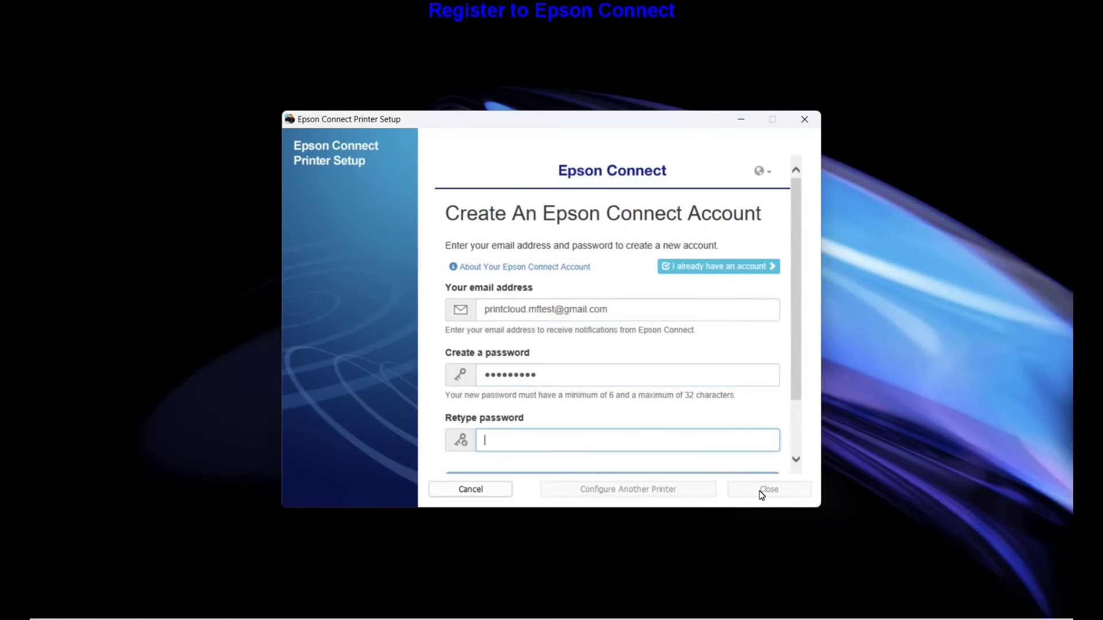
pyautogui.write('*')
pyautogui.press('Tab')
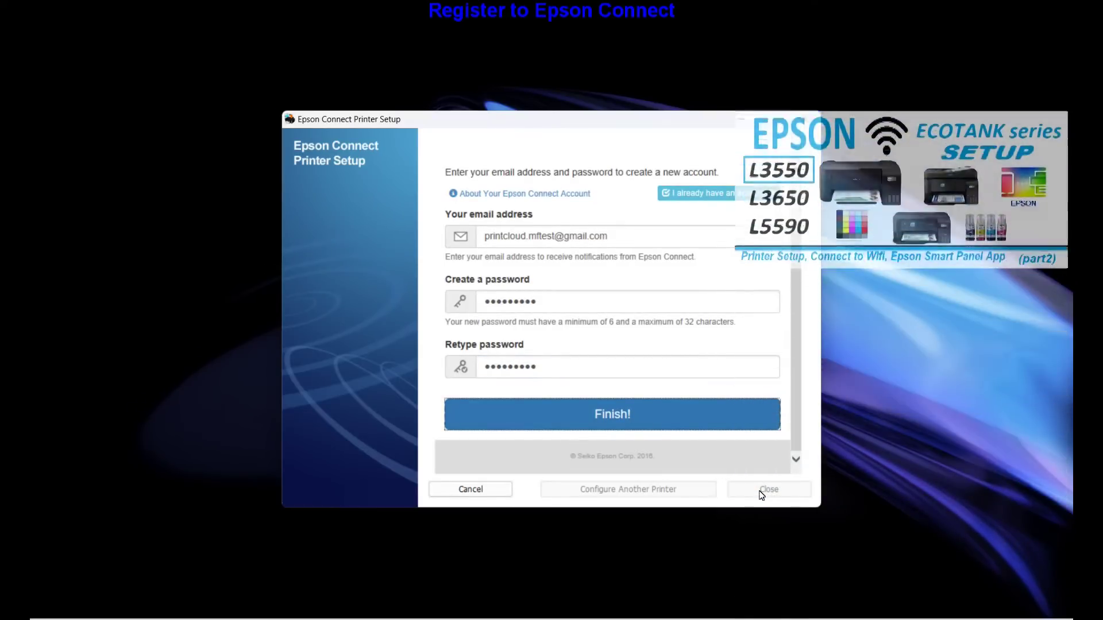
pyautogui.press('Return')
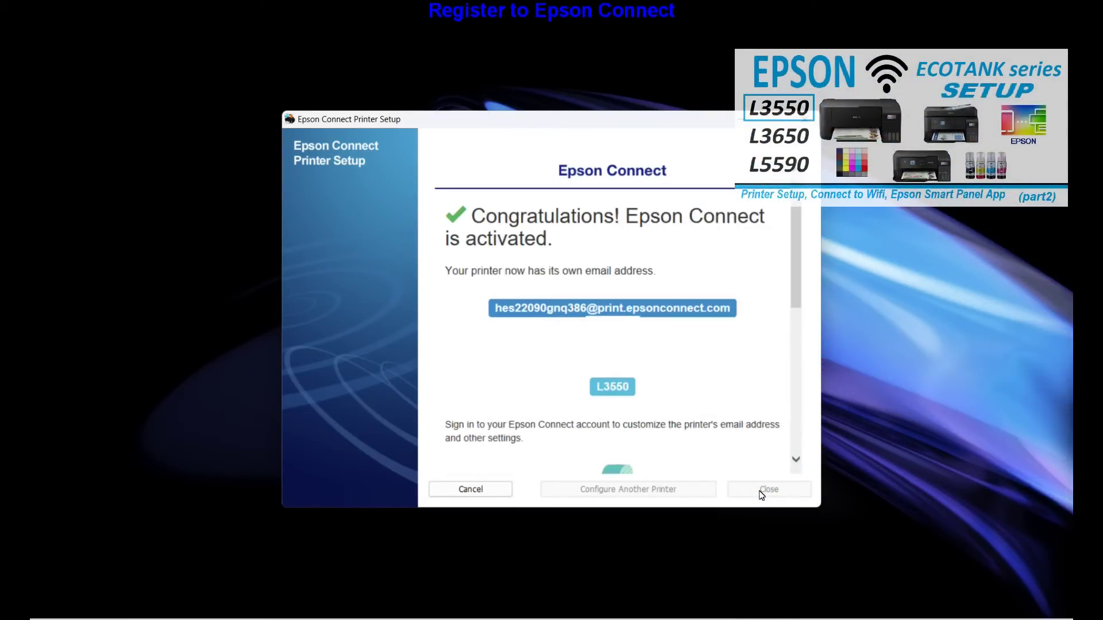
pyautogui.scroll(-1, 761, 496)
pyautogui.scroll(-1, 762, 495)
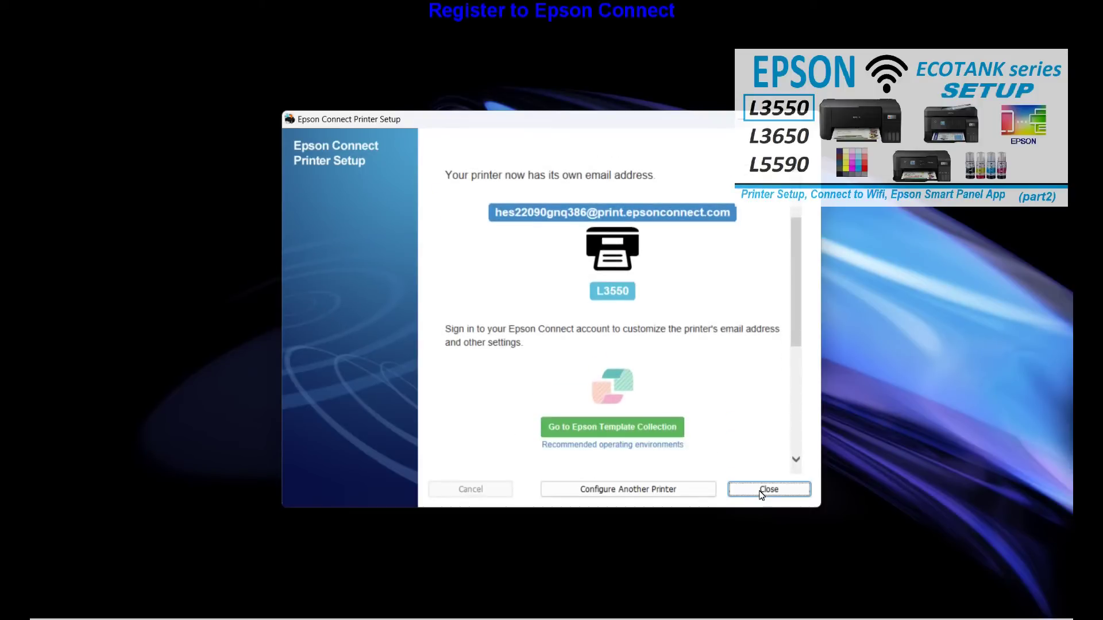
pyautogui.scroll(-1, 762, 495)
pyautogui.scroll(-1, 762, 494)
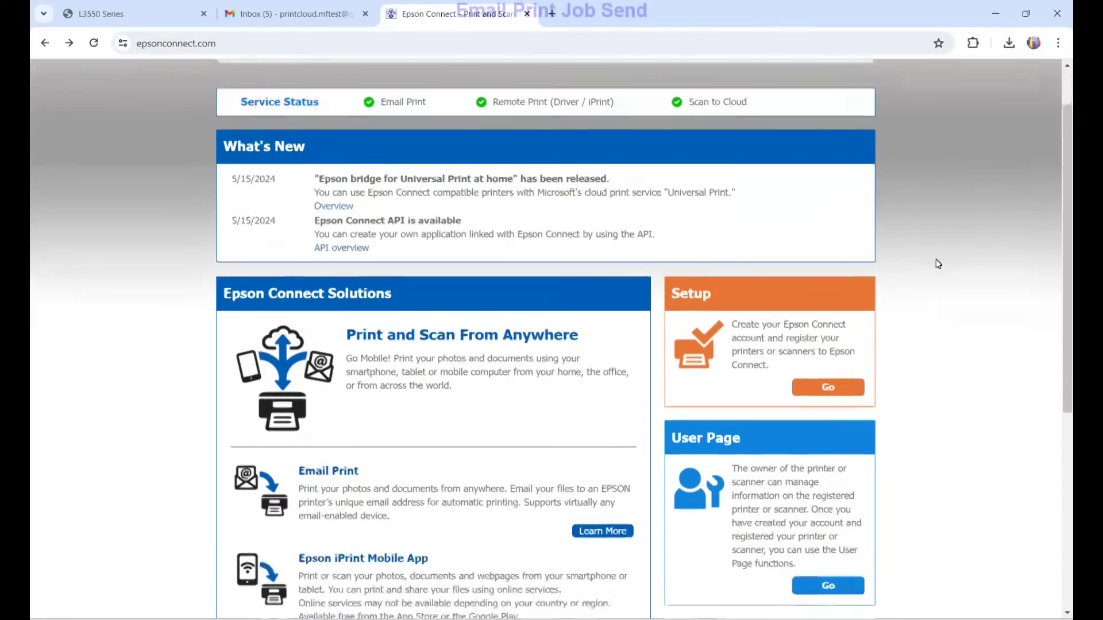
pyautogui.scroll(-2, 940, 259)
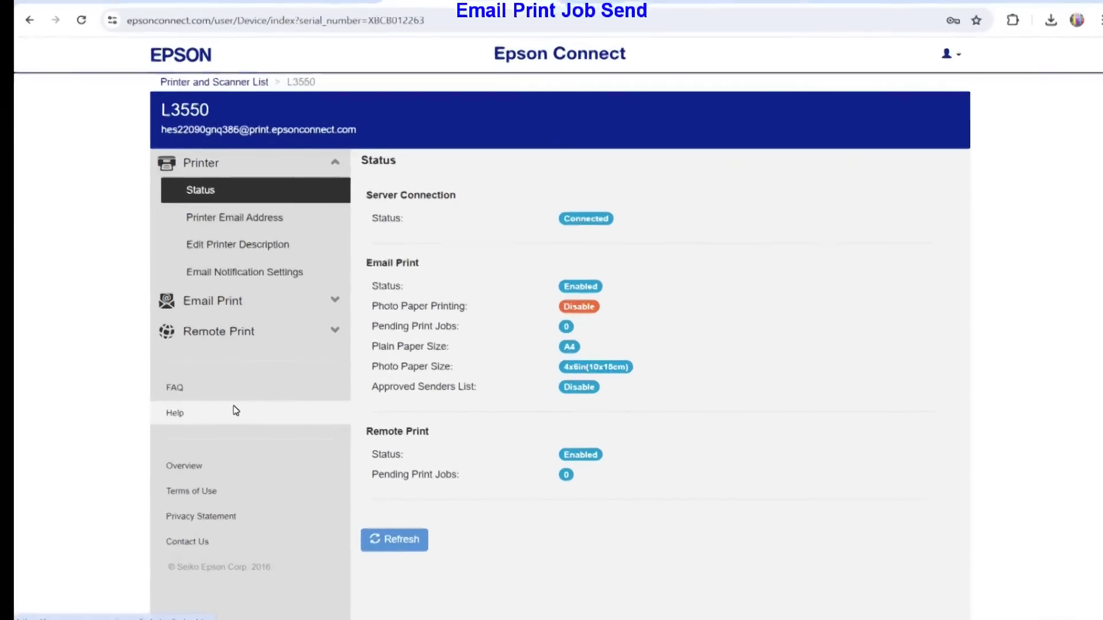
# Step: Expand Email Print and Remote Print on the L3550 page, copy its email address, and go to Gmail
pyautogui.click(250, 313)
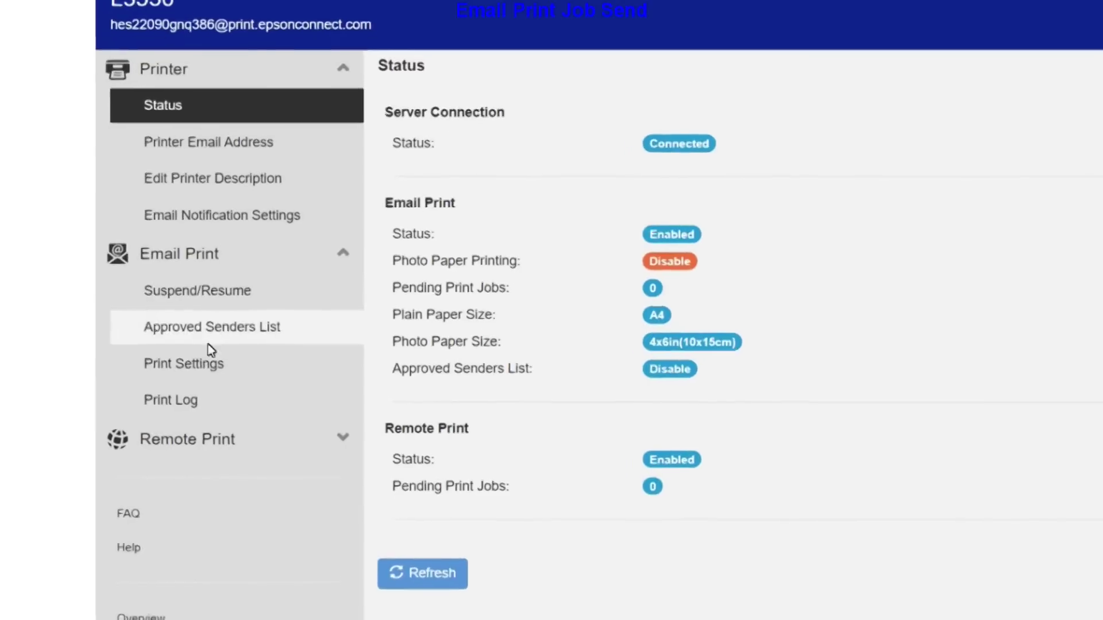
pyautogui.click(207, 440)
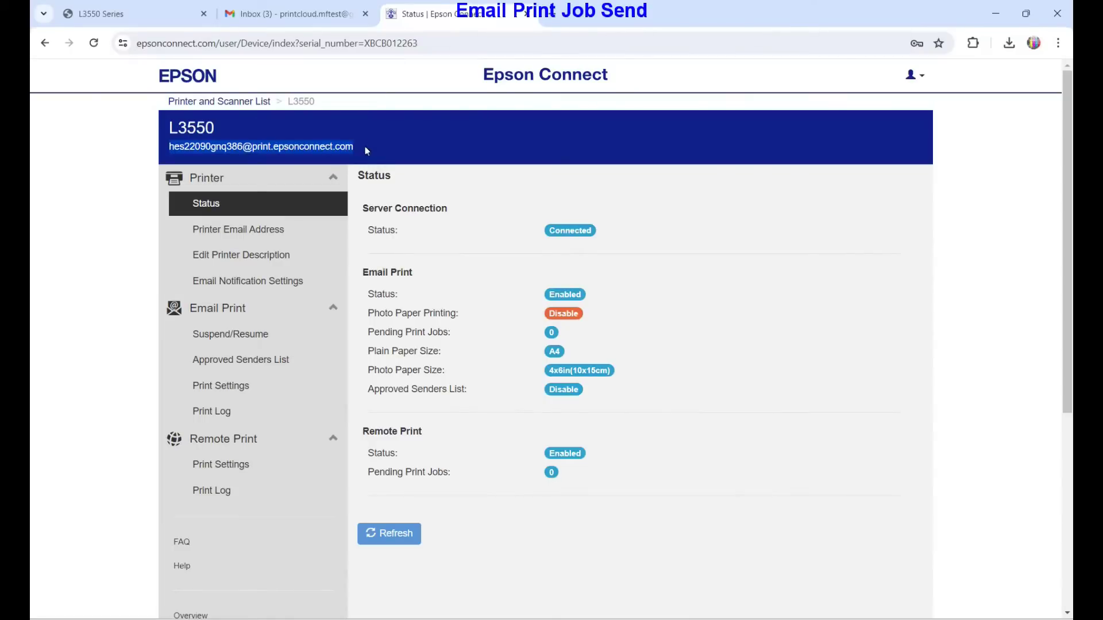
pyautogui.rightClick(339, 149)
pyautogui.click(359, 164)
pyautogui.click(252, 15)
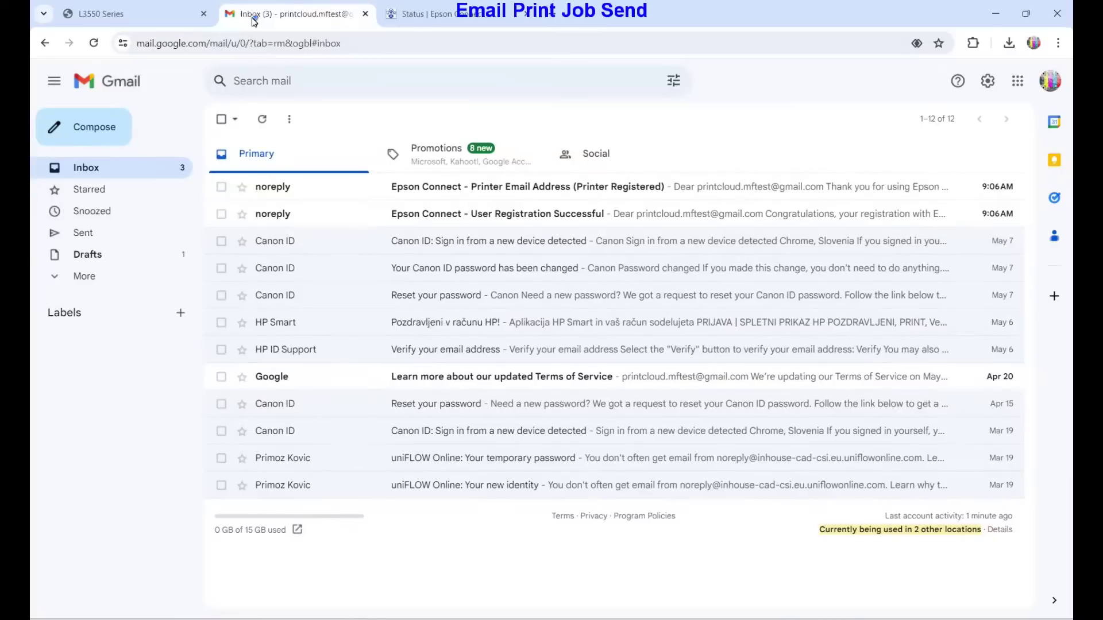
# Step: Send 'Email test print' to the pasted printer address with IJ_Biz sample_design seminar.pdf attached
pyautogui.click(84, 131)
pyautogui.hotkey('ctrl', 'v')
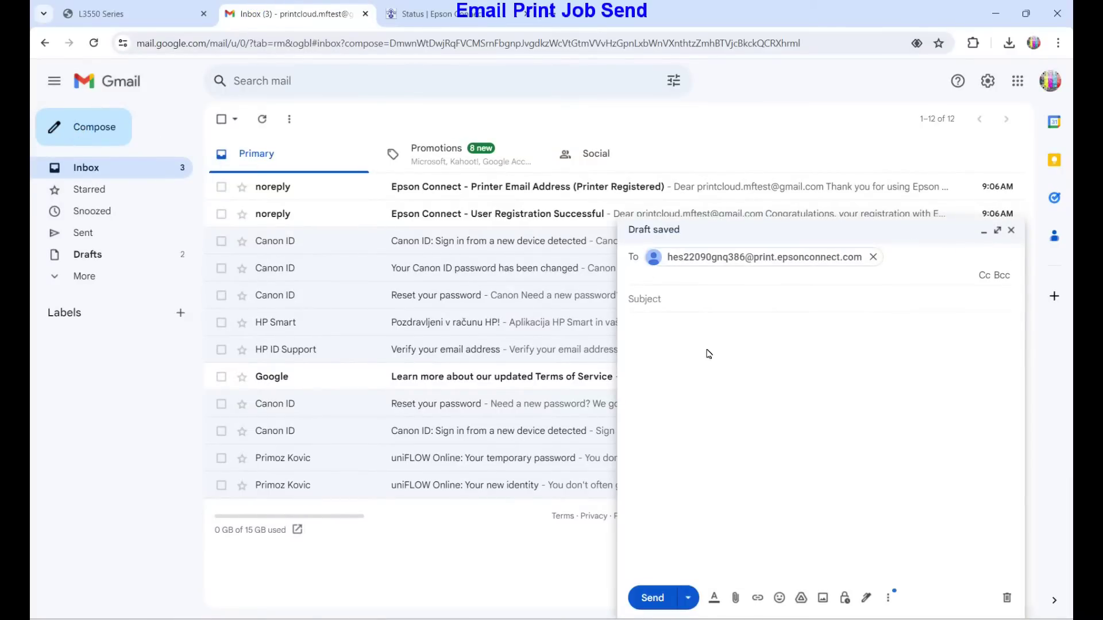
pyautogui.click(691, 296)
pyautogui.write('Email test print')
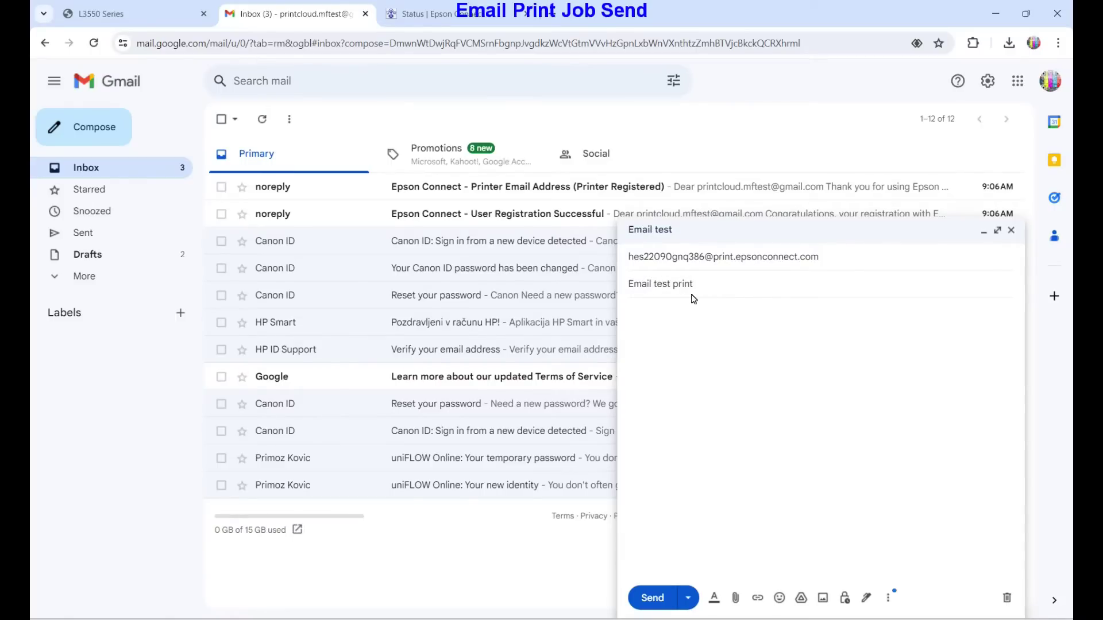
pyautogui.click(739, 598)
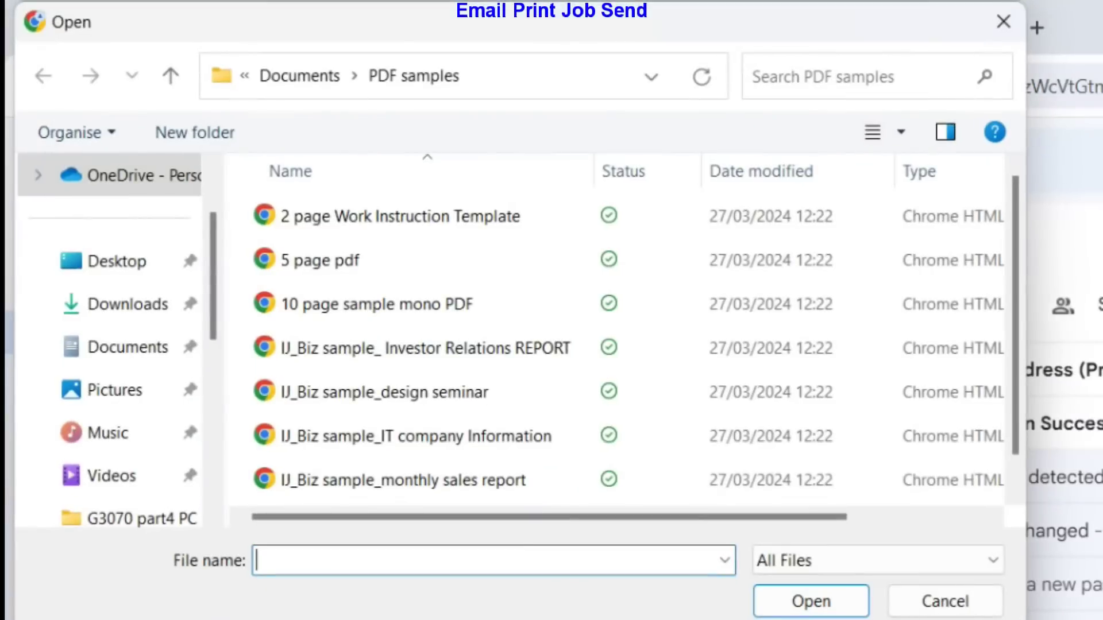
pyautogui.click(385, 405)
pyautogui.click(807, 600)
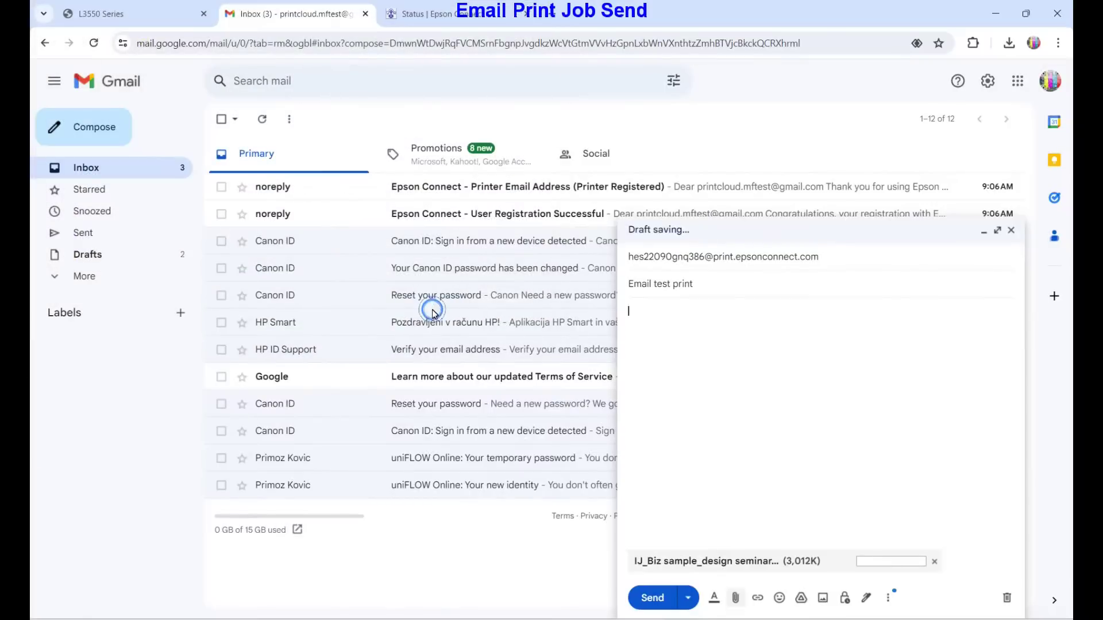
pyautogui.click(652, 598)
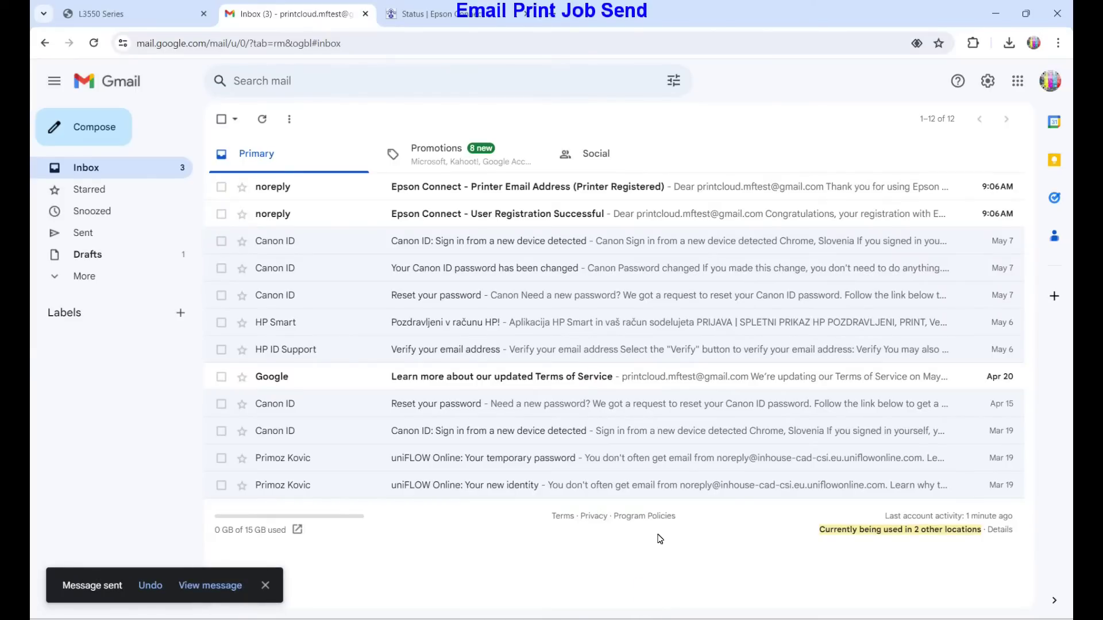
# Step: Back in Epson Connect, view the Email Print log showing 'Email test print' as Printed
pyautogui.hotkey('ctrl', 'Tab')
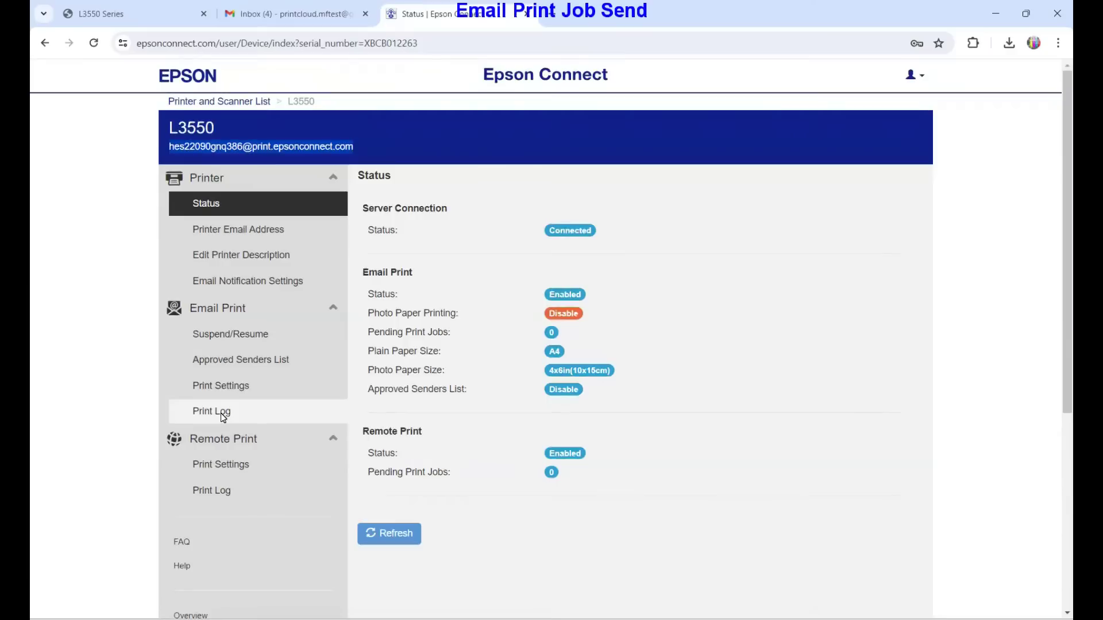
pyautogui.click(220, 413)
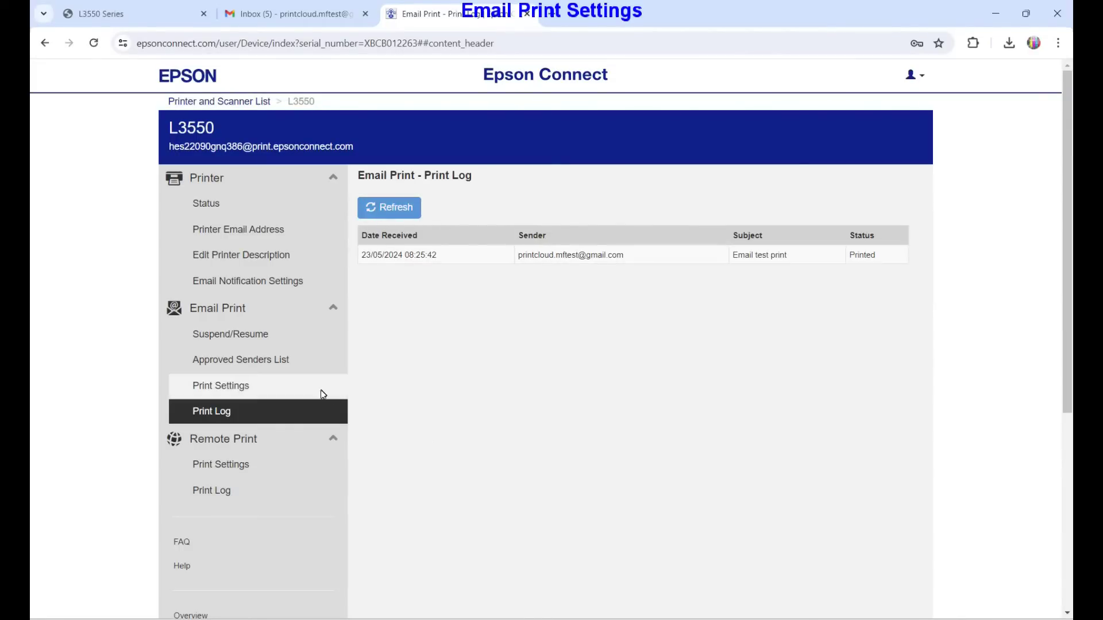
pyautogui.click(285, 384)
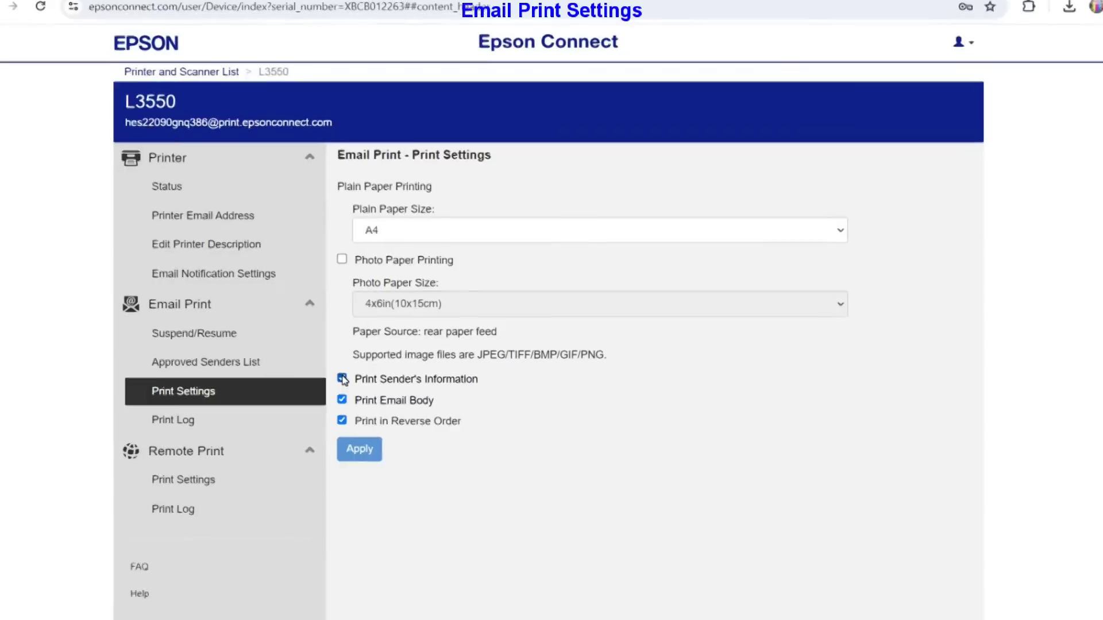
# Step: Turn off Print Sender's Information and Print Email Body, keep A4 plain paper, and apply
pyautogui.click(363, 374)
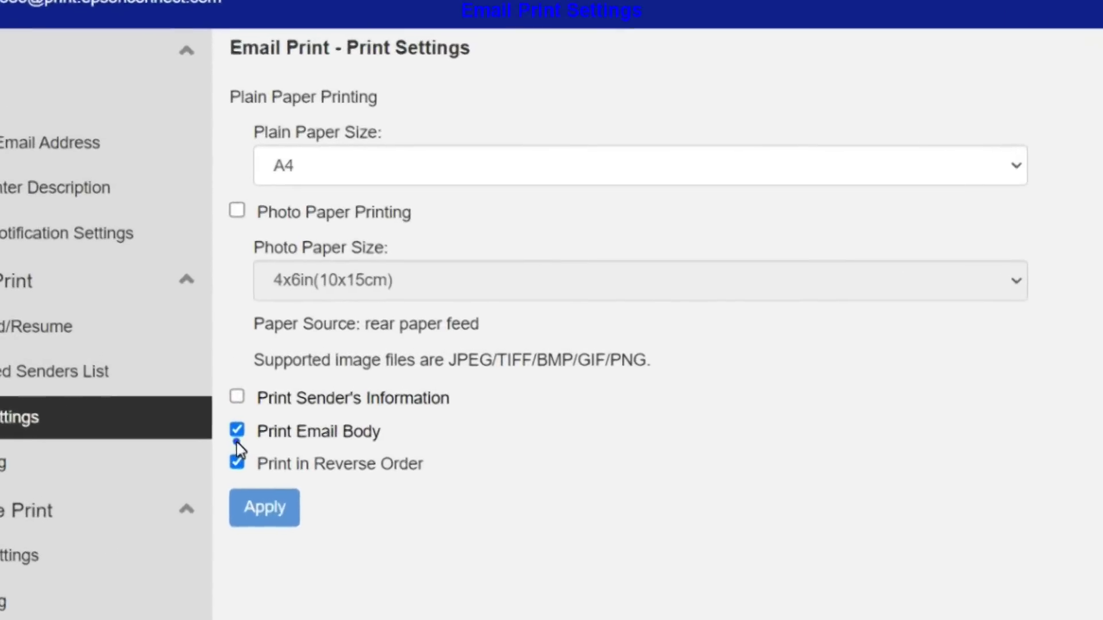
pyautogui.click(300, 412)
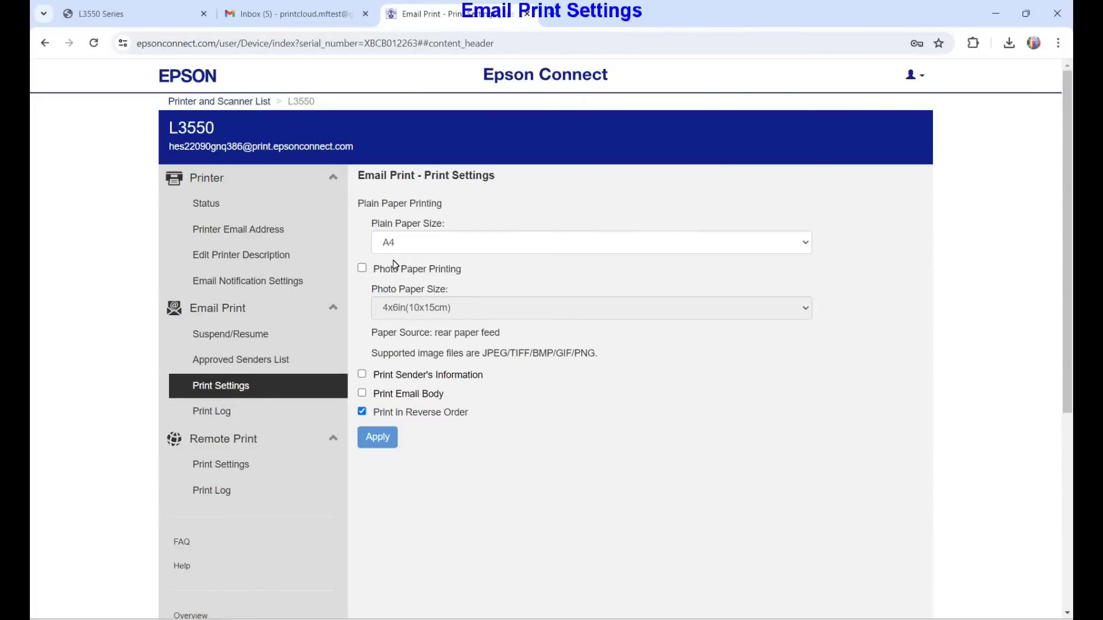
pyautogui.click(412, 247)
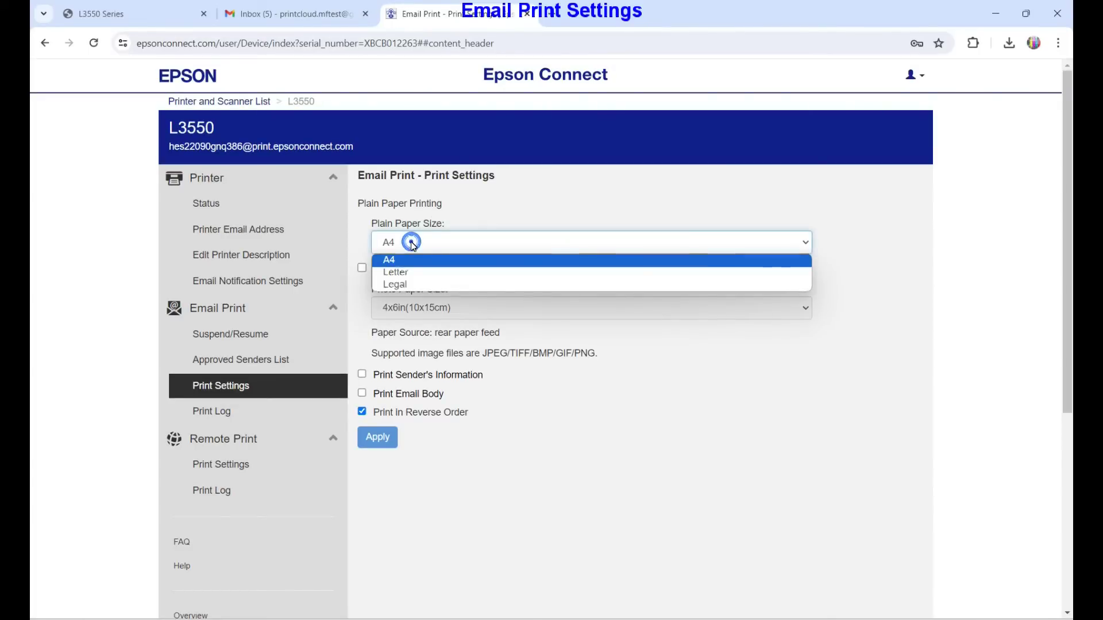
pyautogui.click(411, 244)
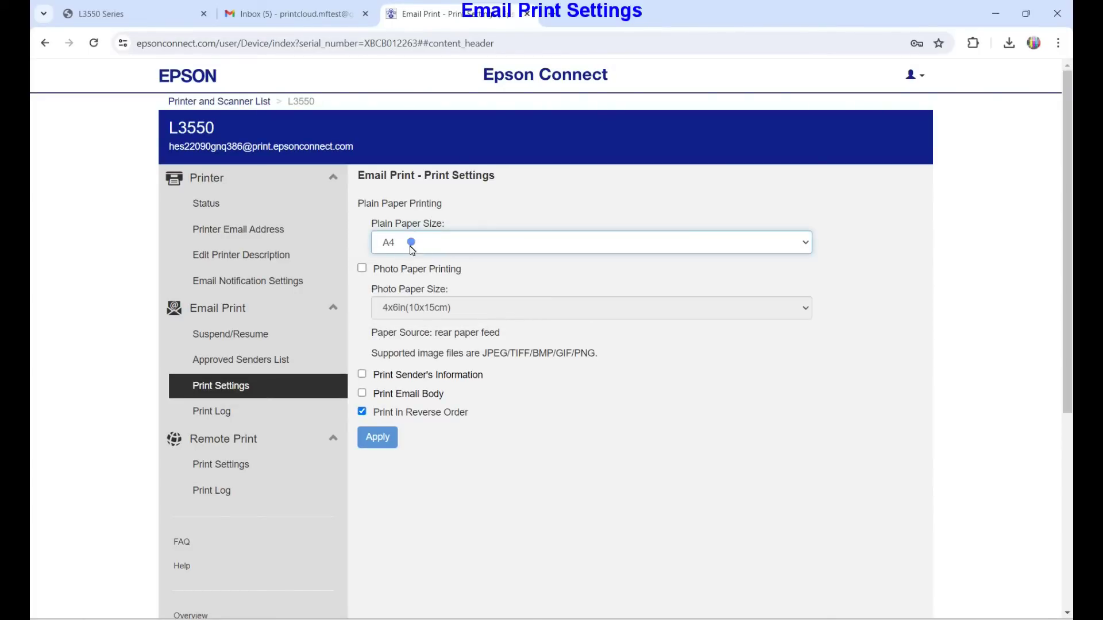
pyautogui.click(371, 438)
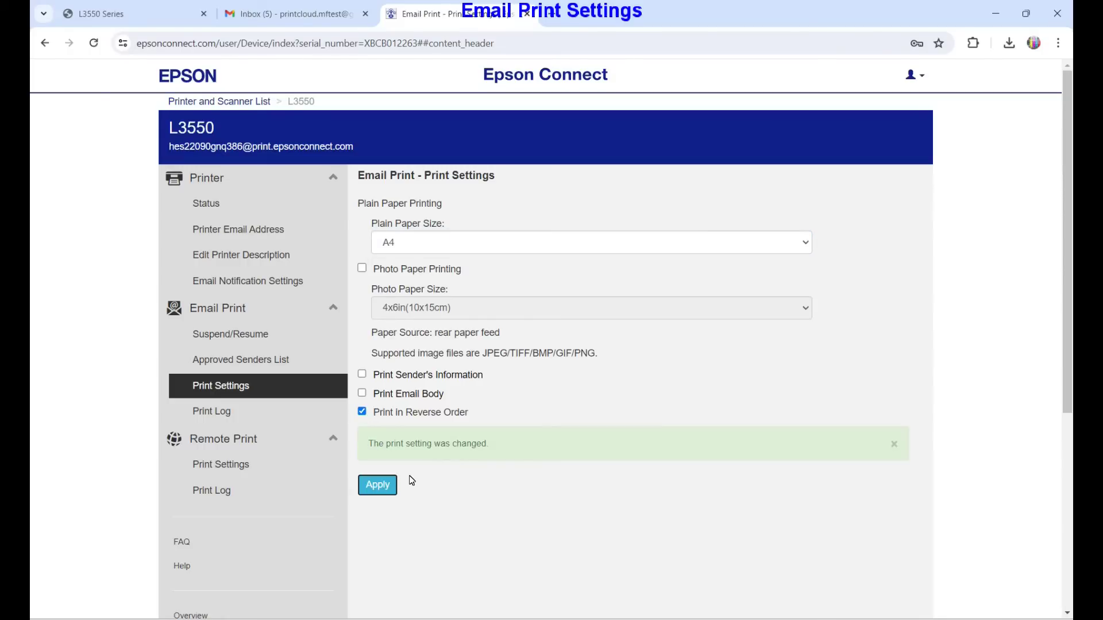